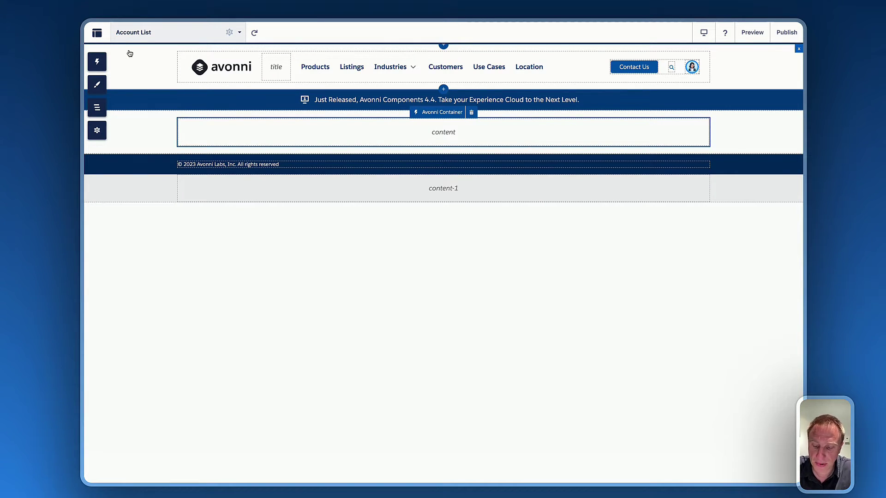
Place an Avonni Layout component in the content area of the container below the announcement banner
left_click(97, 61)
scroll(174, 258, "down", 6)
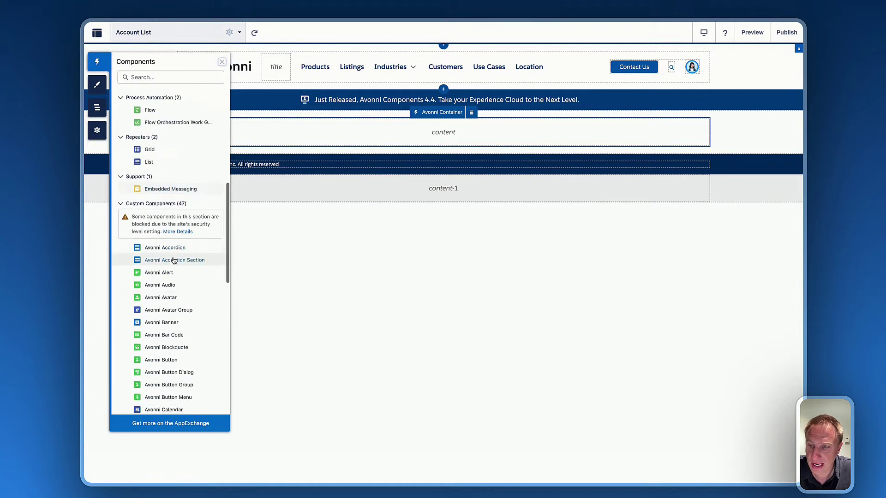
scroll(174, 260, "down", 5)
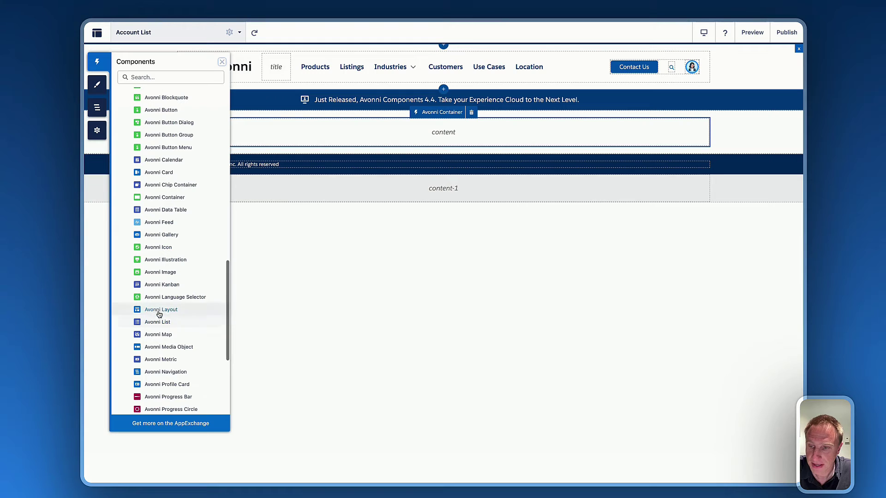
left_click_drag(159, 314, 418, 134)
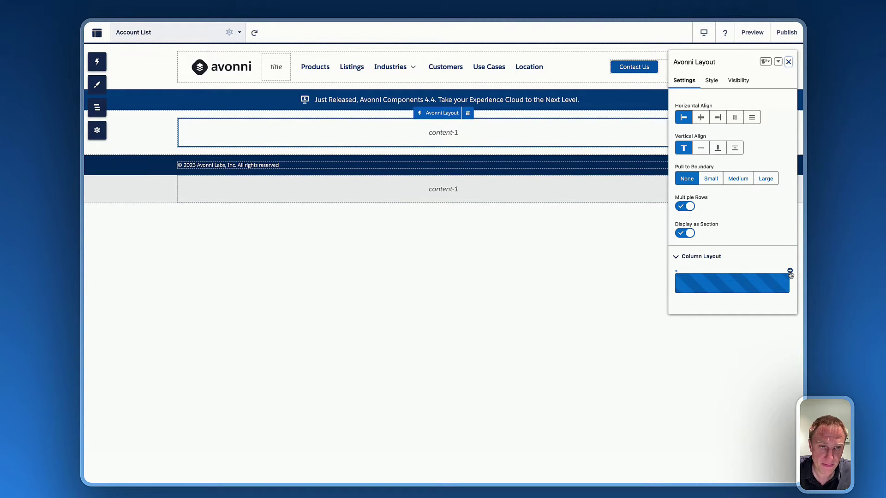
Add a second column to the layout and give the first column a fixed size of 8 with Horizontal Medium padding
left_click(790, 272)
left_click(698, 286)
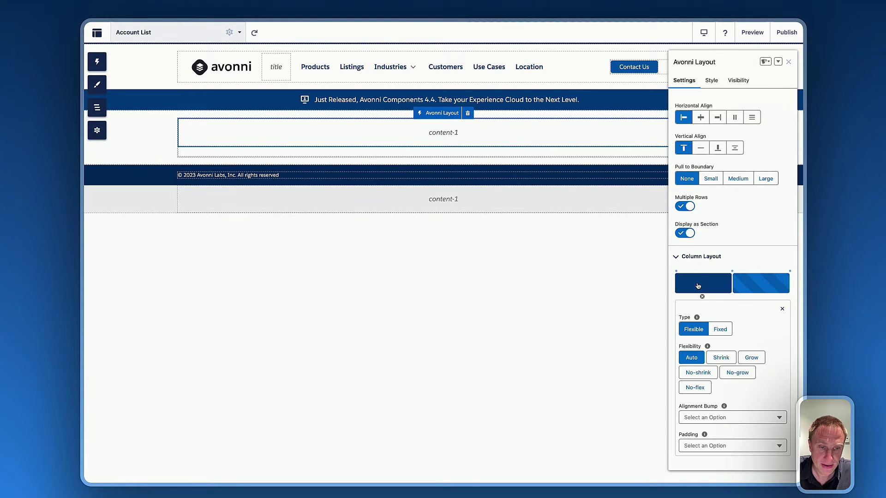
left_click(724, 330)
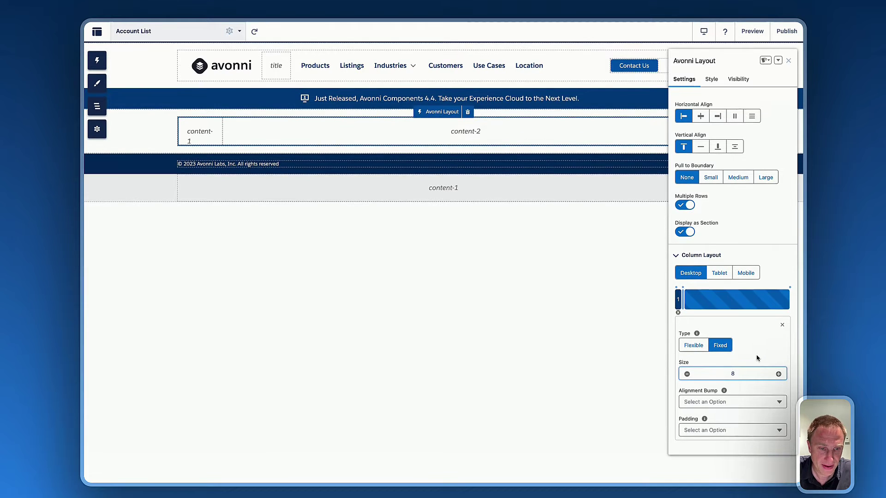
left_click(728, 432)
left_click(729, 431)
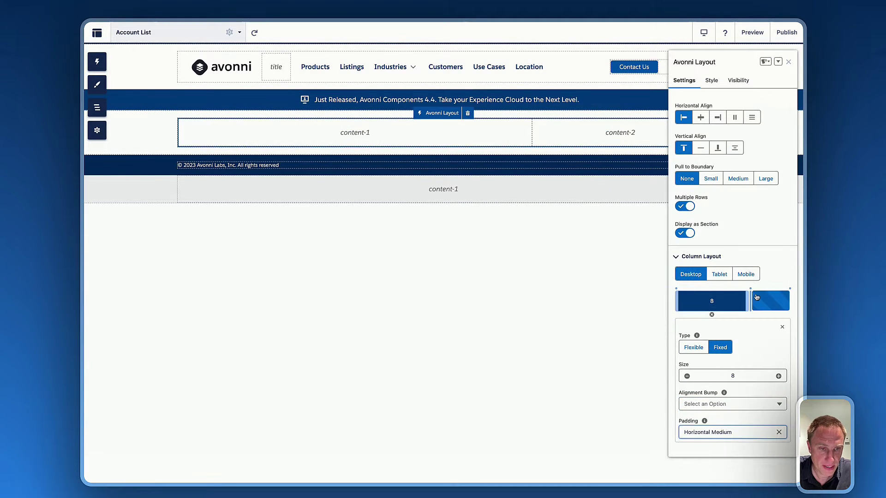
Give the layout's second column a fixed size of 4 with Horizontal Medium padding and close the layout's settings
left_click(777, 302)
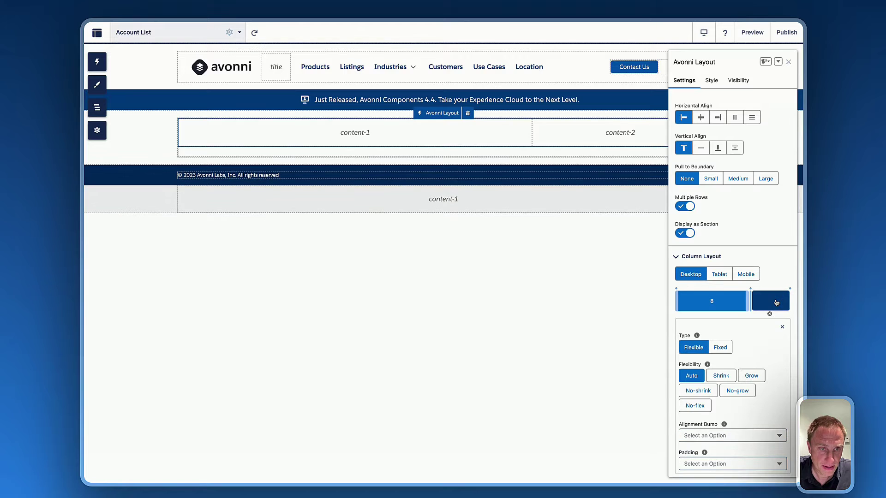
left_click(720, 347)
left_click(738, 376)
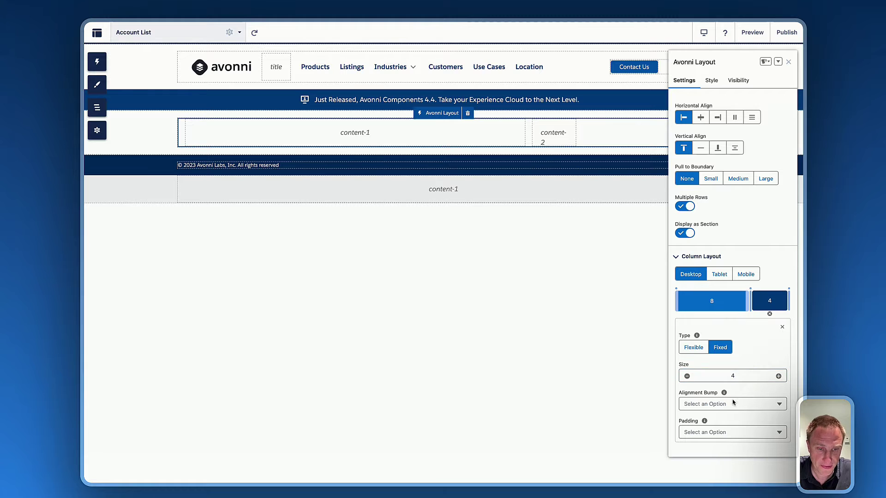
left_click(733, 433)
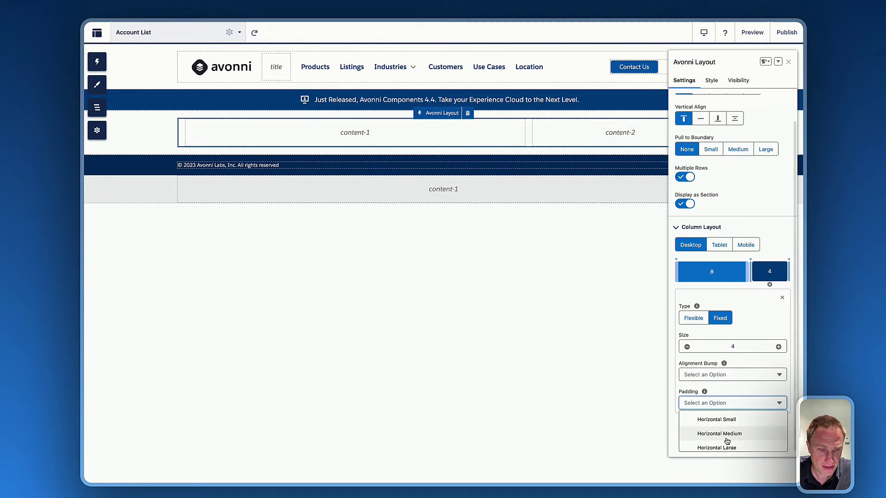
left_click(722, 433)
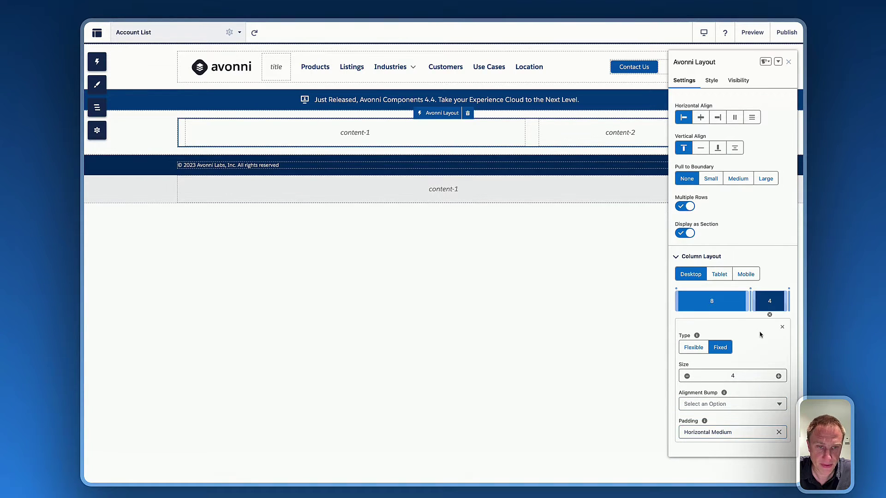
left_click(788, 61)
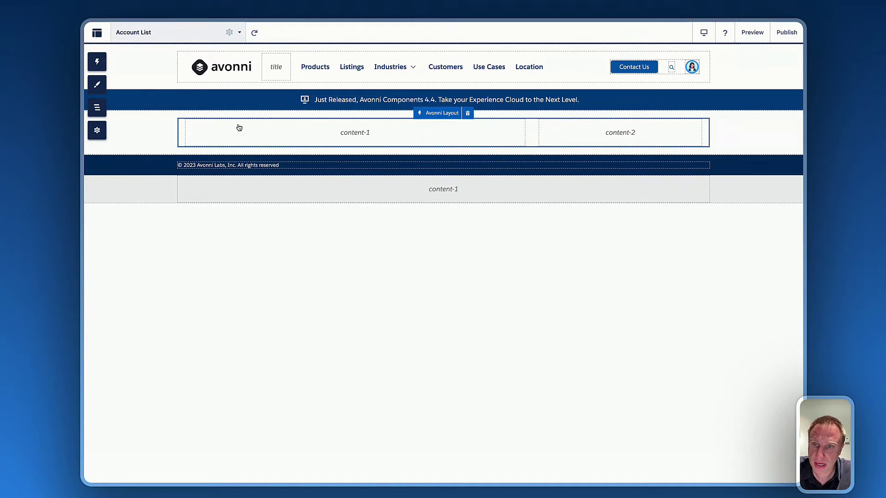
Place an Avonni Data Table in the layout's wider content-1 column and set its API name to dataTable
left_click(107, 63)
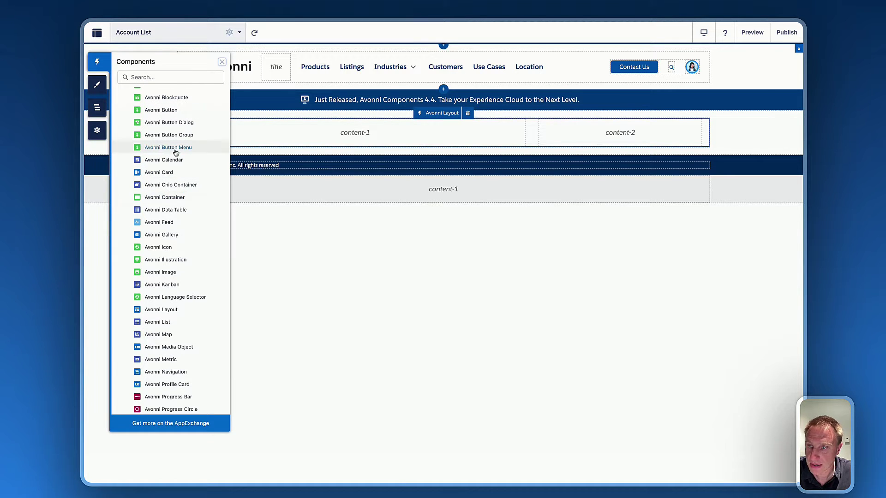
left_click_drag(182, 210, 339, 135)
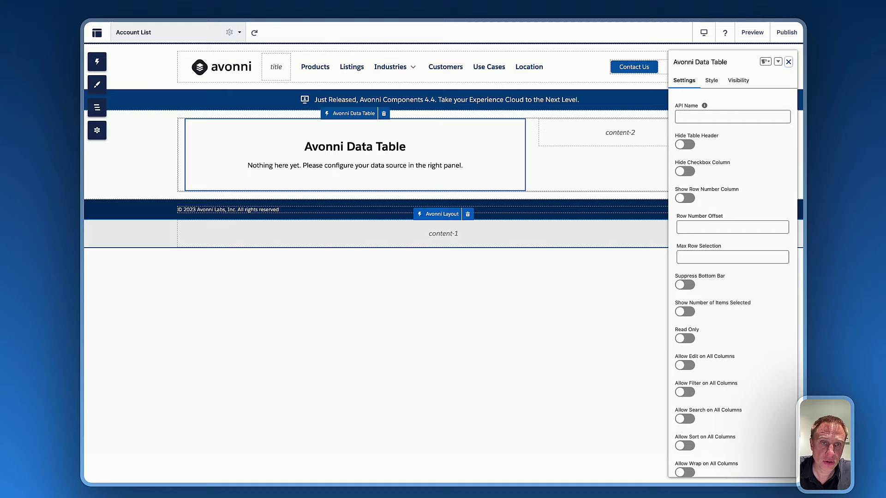
left_click(732, 117)
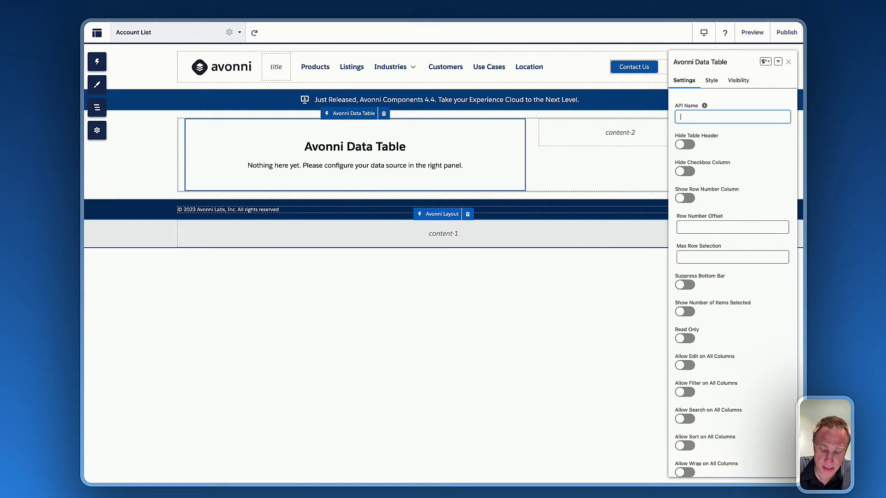
type("dataTable")
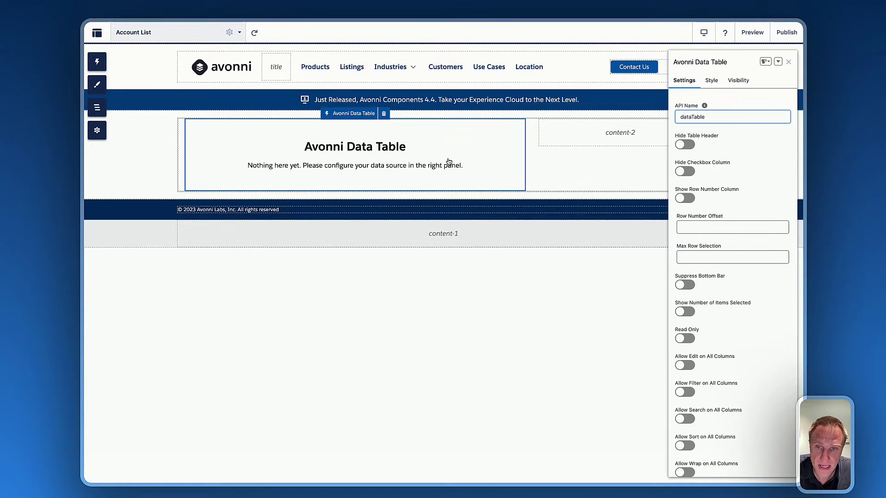
Switch the data table's data source to a query on the Account object
scroll(706, 318, "down", 10)
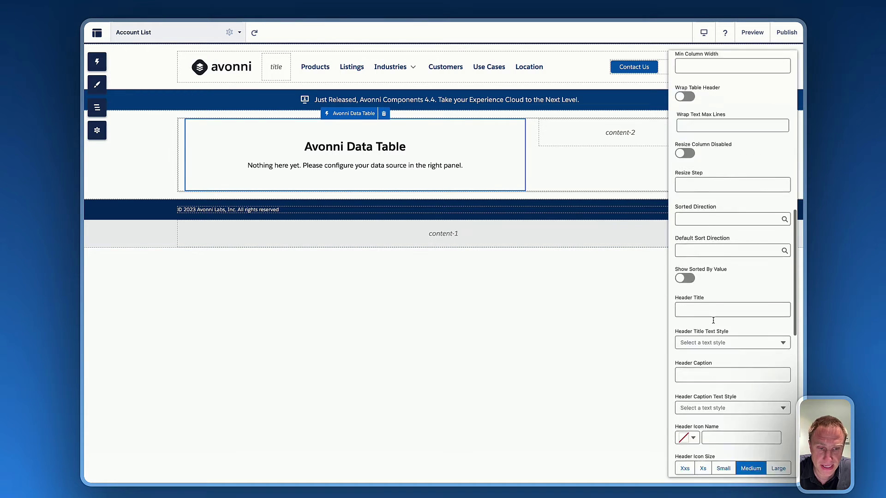
scroll(713, 320, "down", 8)
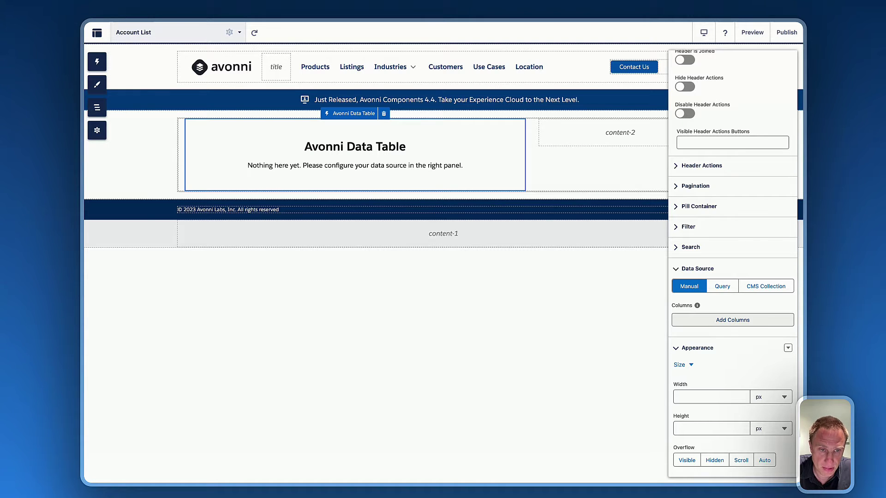
left_click(720, 288)
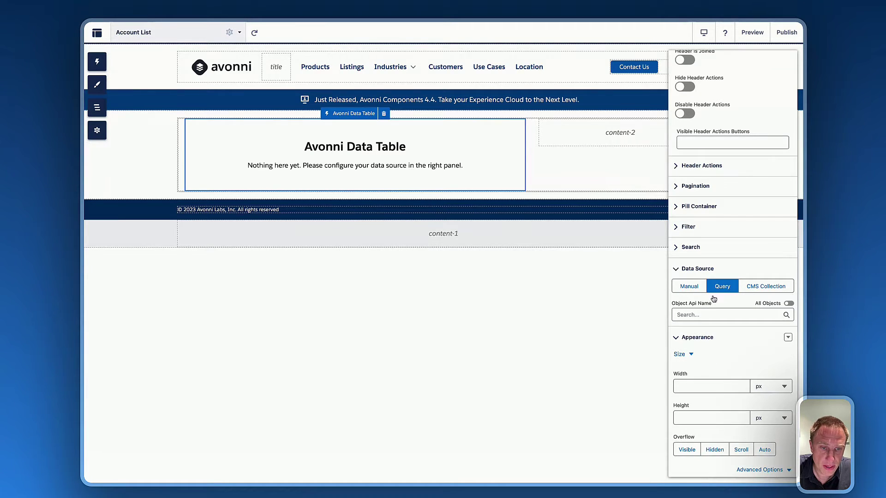
left_click(707, 315)
type("Acc")
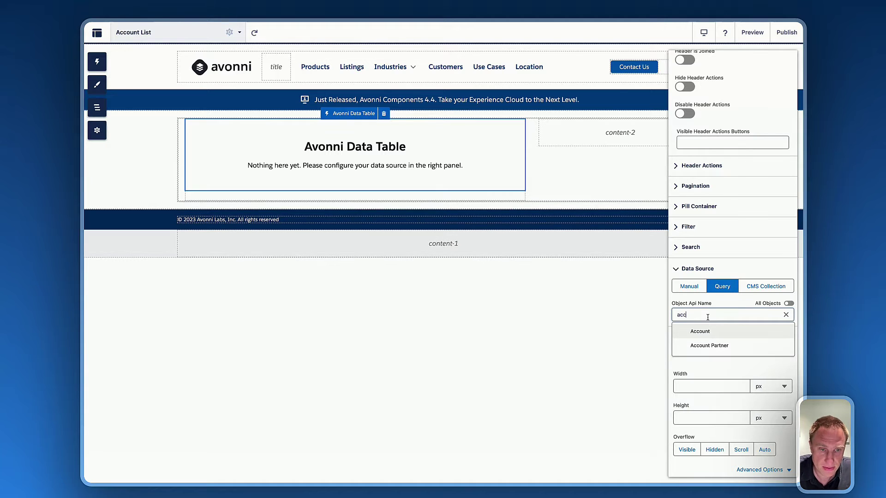
left_click(710, 334)
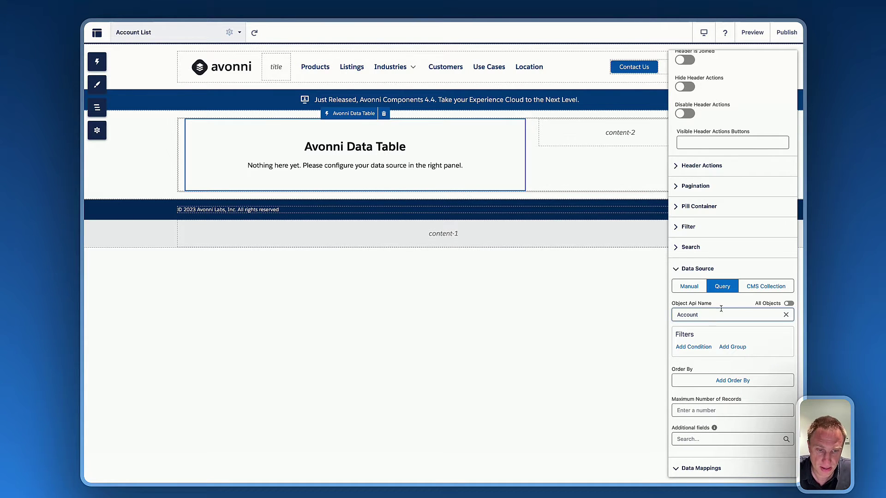
Add and save a data table column mapped to the Account Name field
scroll(720, 310, "down", 5)
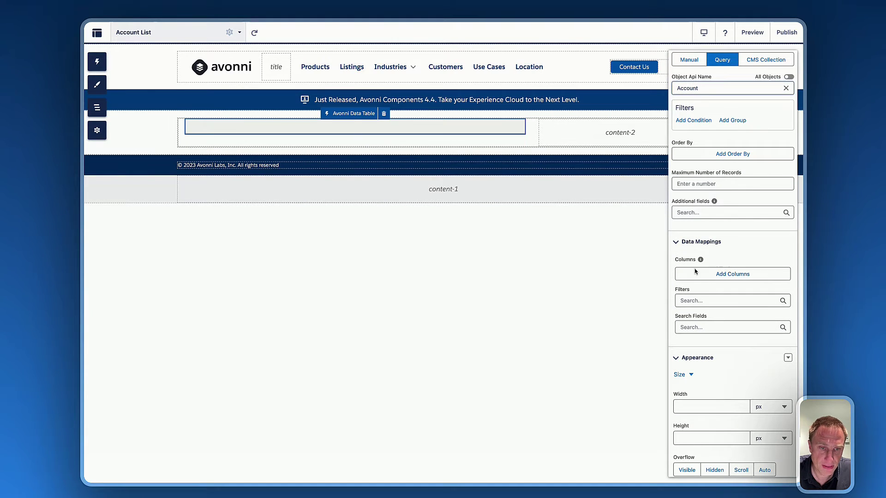
left_click(709, 276)
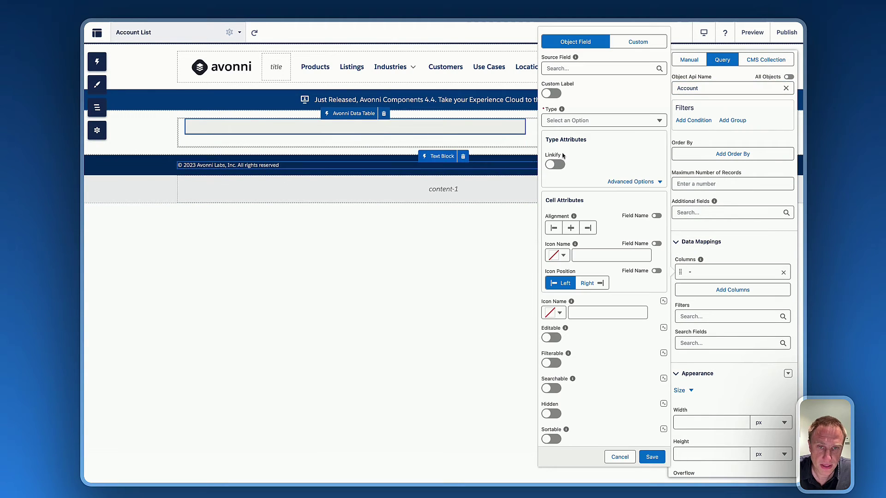
left_click(594, 70)
left_click(586, 130)
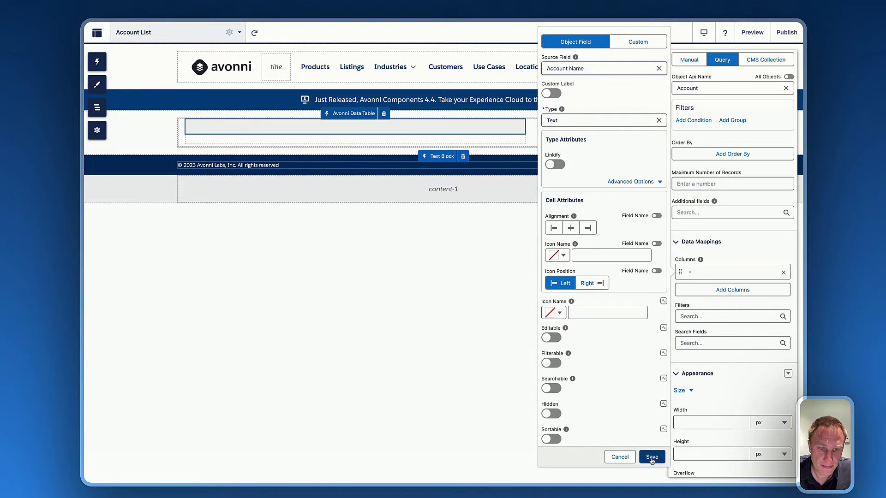
left_click(652, 457)
Add and save a second data table column mapped to the Industry field
left_click(705, 290)
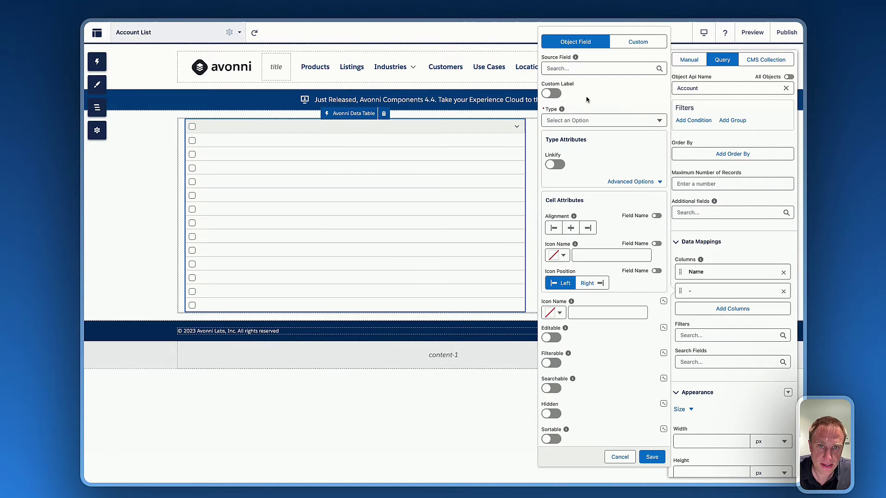
left_click(595, 68)
scroll(590, 143, "down", 2)
scroll(590, 145, "down", 10)
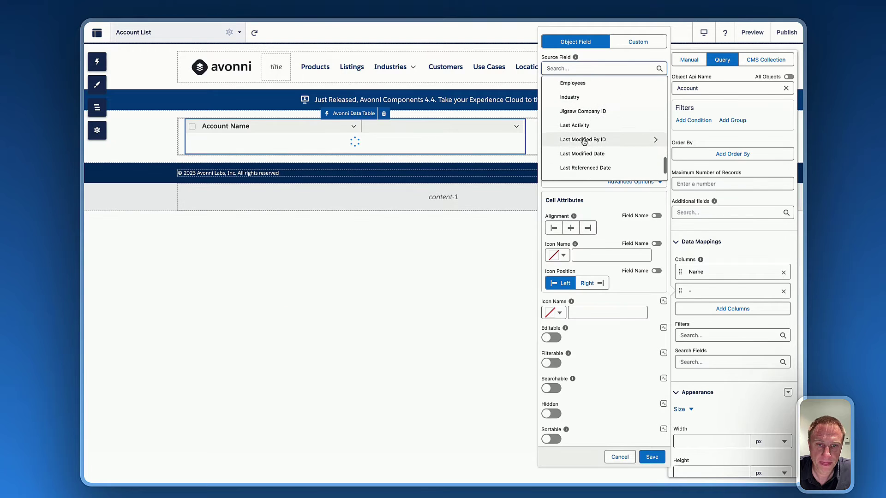
left_click(570, 117)
left_click(653, 456)
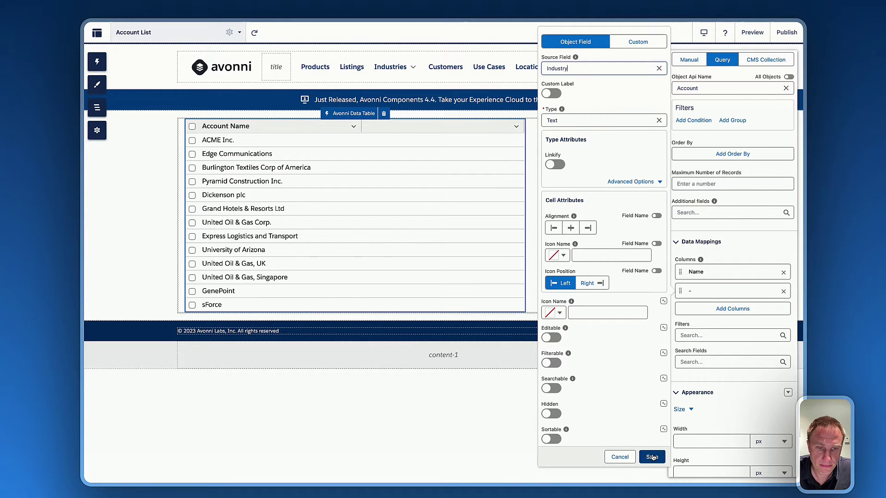
Add and save a third data table column mapped to the Billing City field
left_click(732, 308)
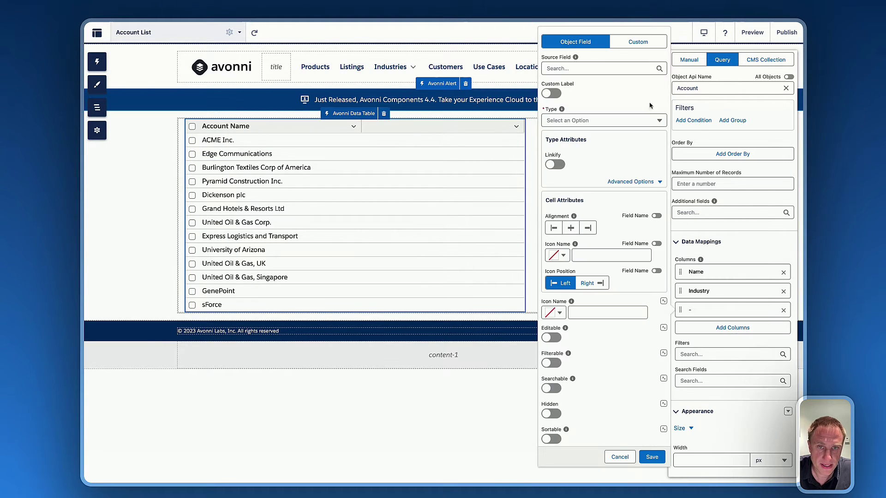
left_click(593, 72)
scroll(603, 140, "down", 5)
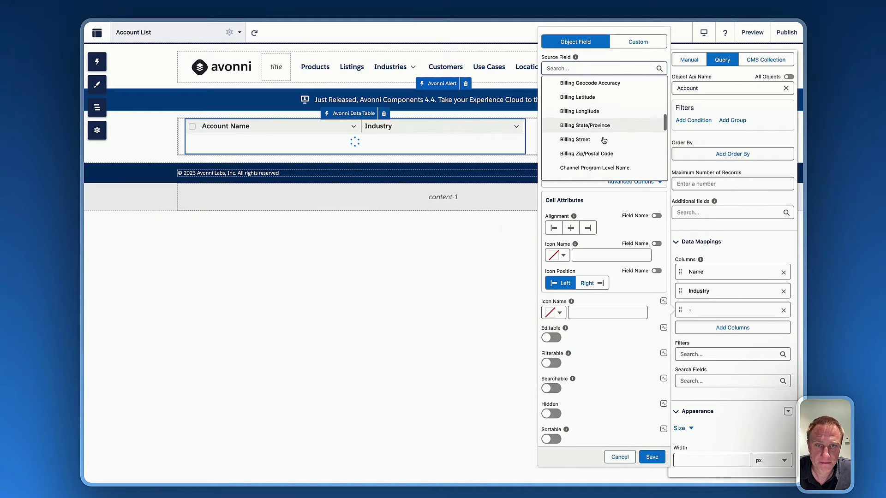
scroll(603, 140, "down", 3)
scroll(603, 141, "up", 5)
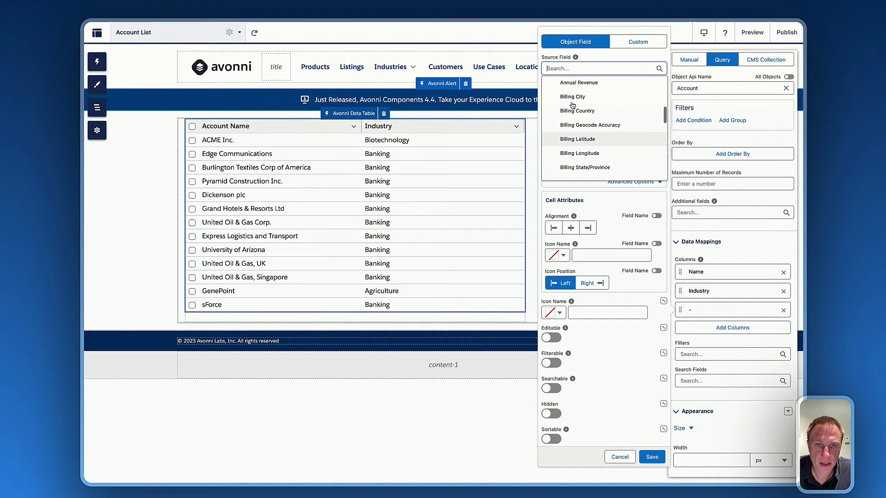
left_click(572, 98)
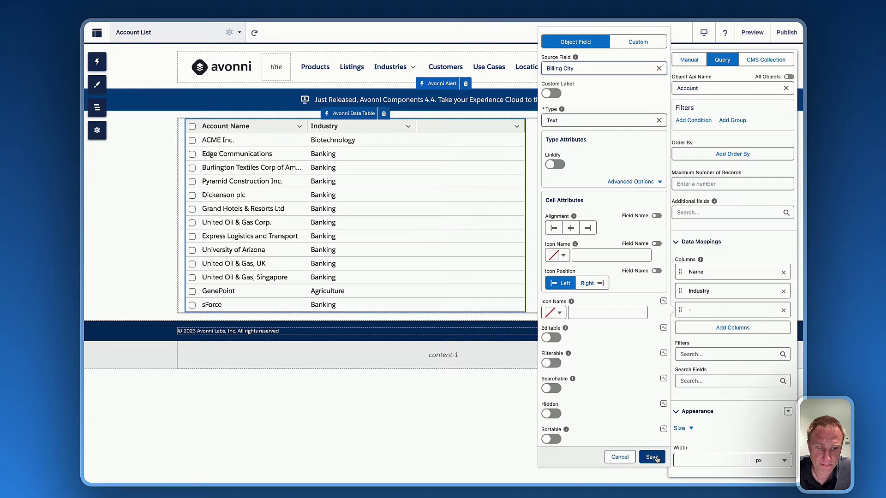
left_click(652, 457)
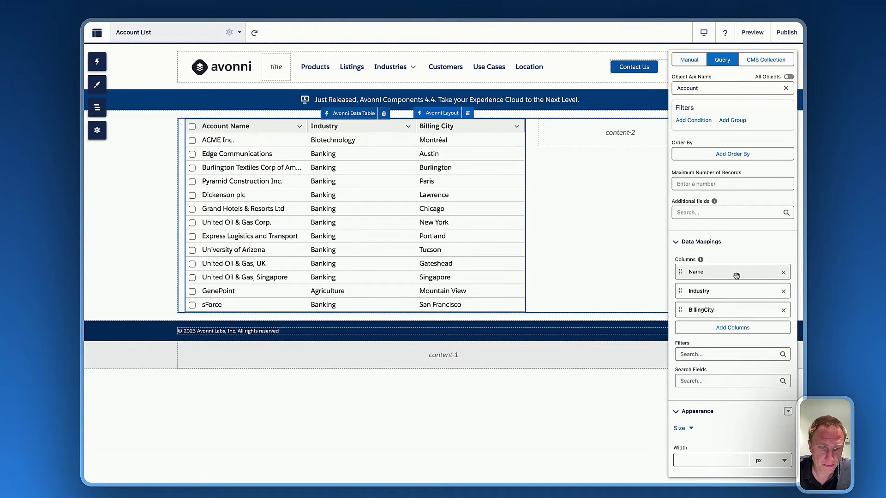
Set the data table's maximum row selection to 1 and close its settings
scroll(747, 270, "up", 5)
scroll(737, 274, "up", 9)
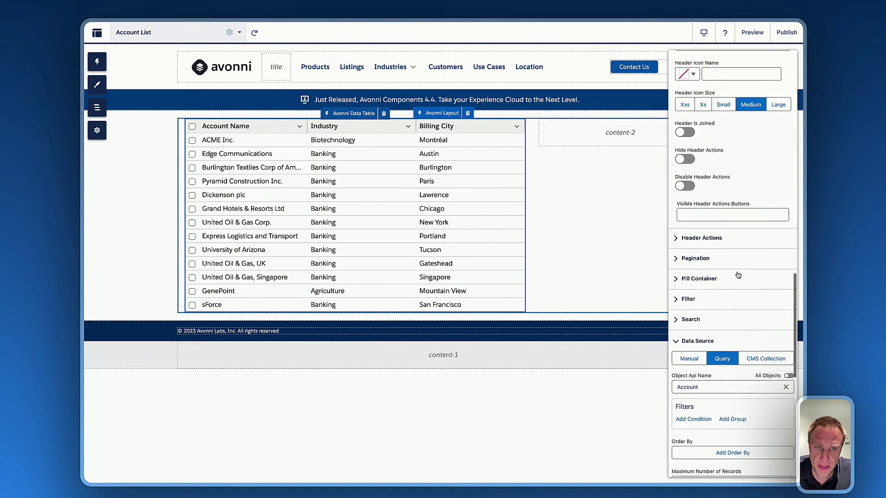
scroll(737, 274, "up", 4)
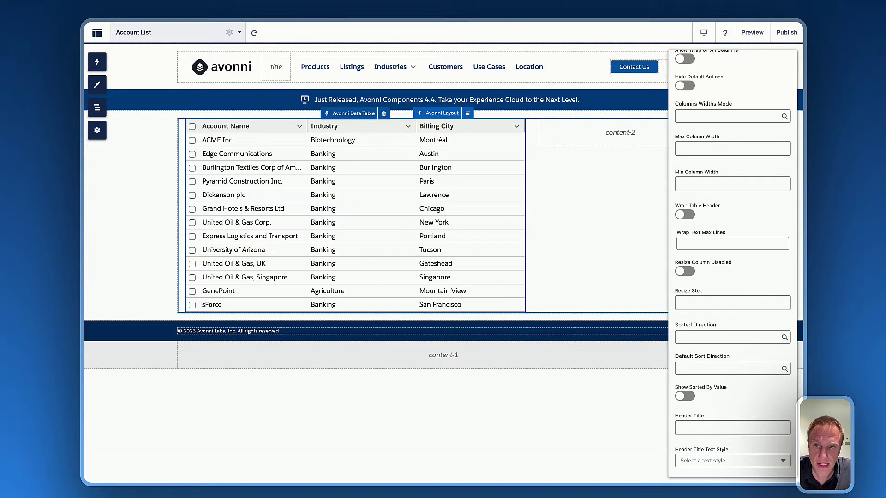
scroll(733, 263, "up", 1)
scroll(732, 263, "up", 1)
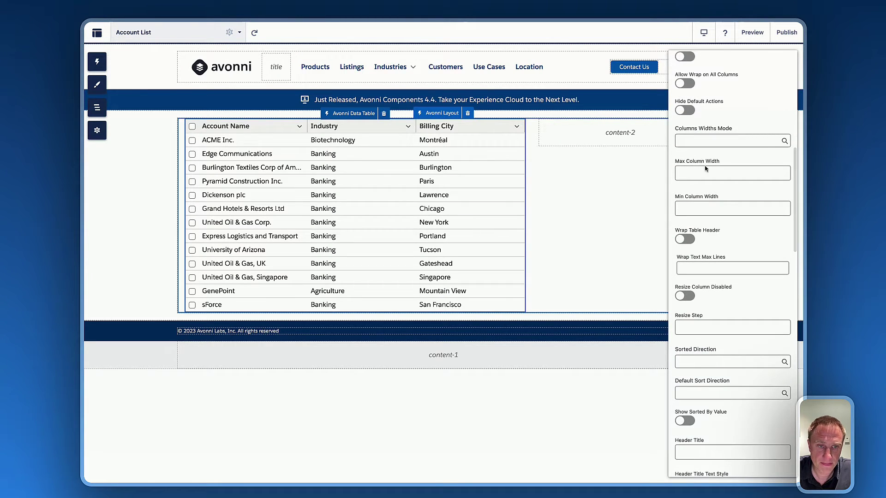
scroll(728, 233, "up", 2)
scroll(728, 231, "up", 10)
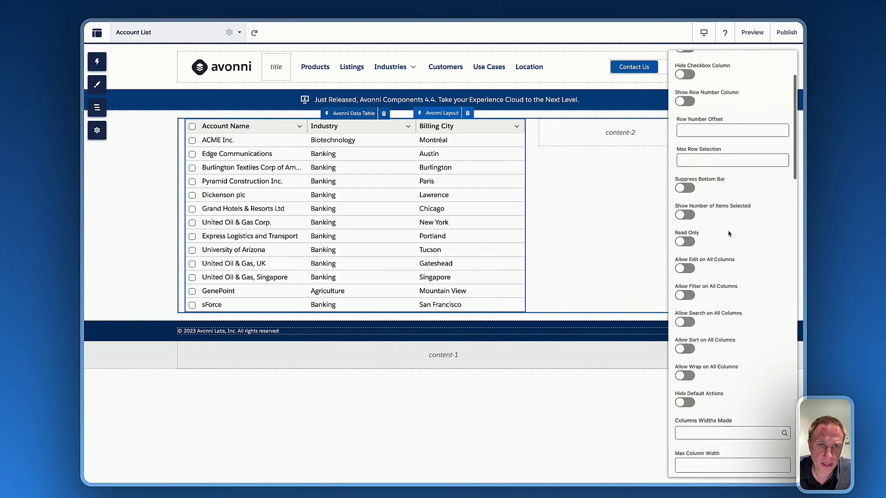
left_click(678, 221)
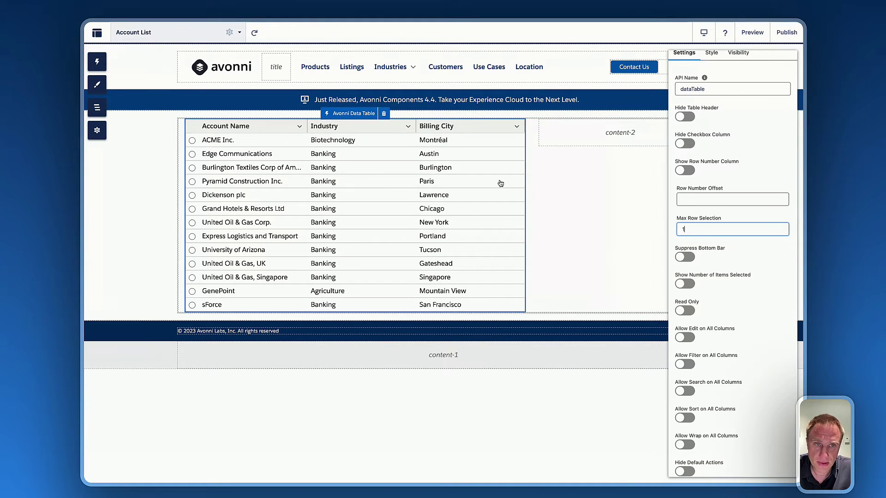
scroll(698, 119, "up", 1)
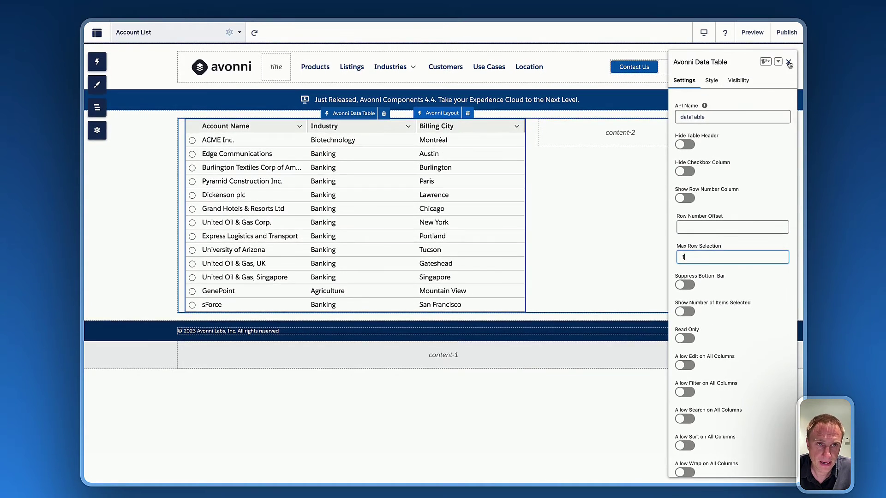
left_click(790, 60)
Add an Avonni Card component to the layout's empty second column
left_click(615, 127)
left_click(646, 143)
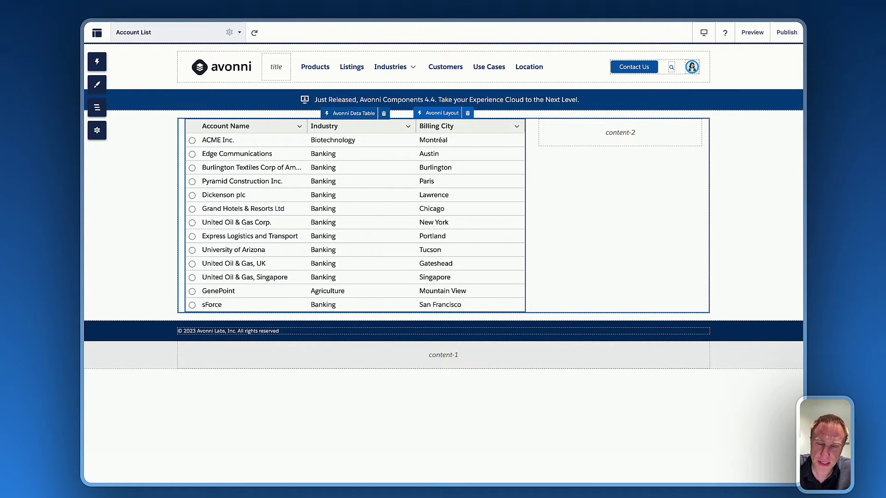
left_click(97, 61)
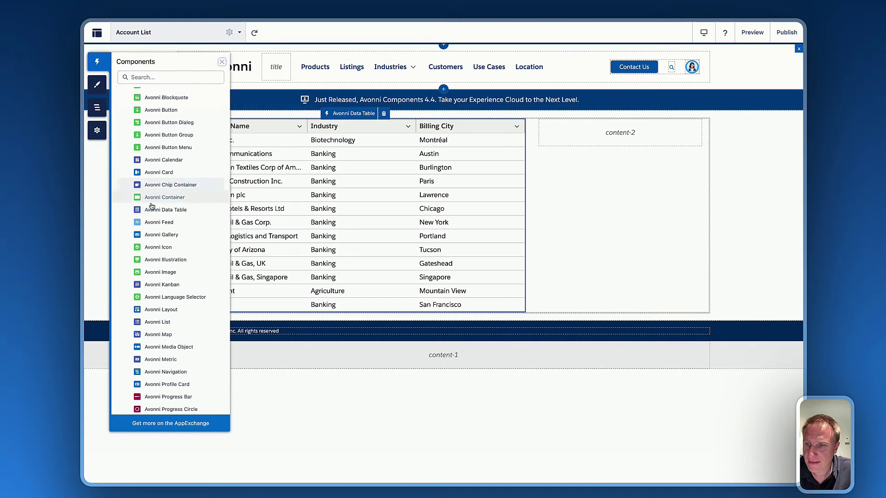
left_click_drag(156, 173, 651, 141)
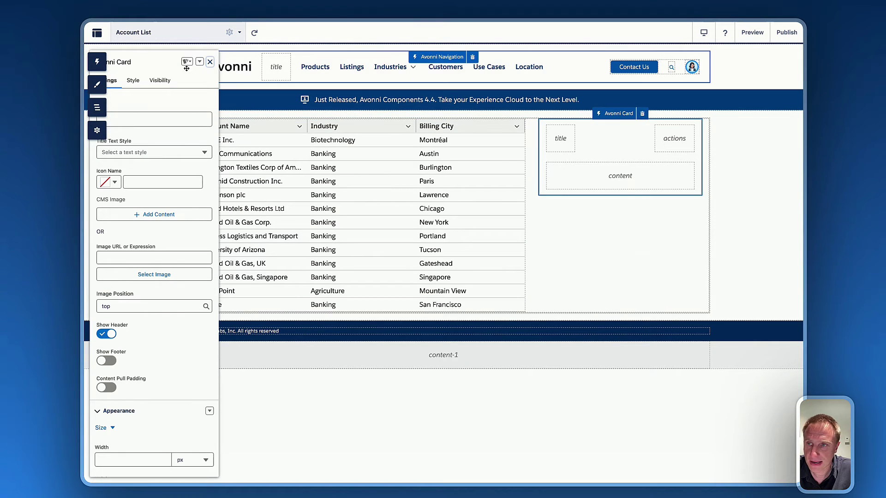
Set the card's title to Location
left_click_drag(186, 68, 431, 68)
left_click(380, 119)
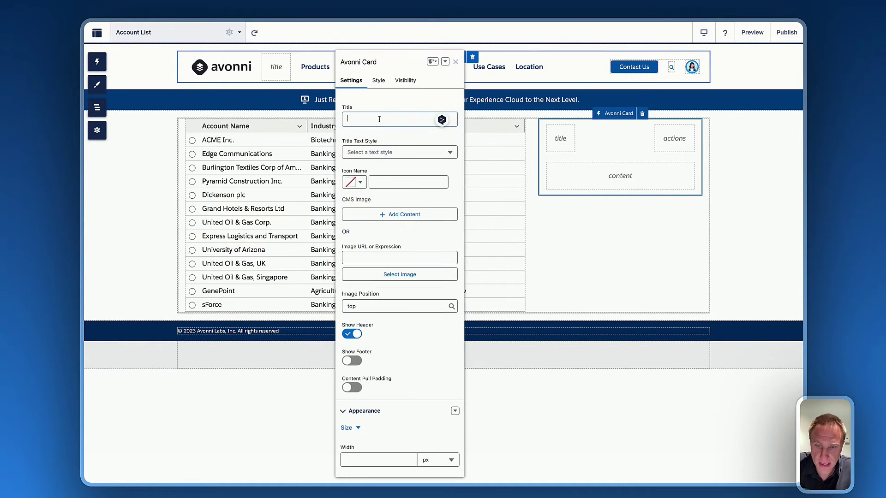
type("Lcoa")
key("BackSpace")
key("BackSpace")
key("BackSpace")
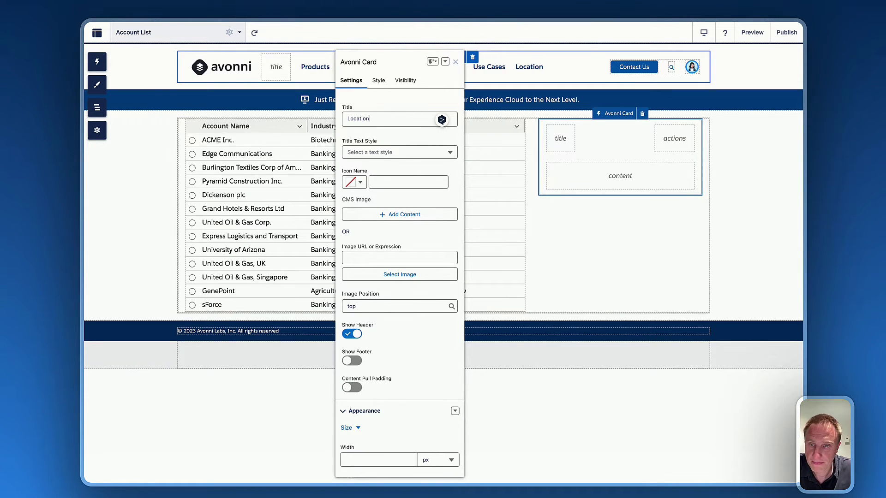
Give the card the standard:address icon, enable Content Pull Padding and close its settings
left_click(354, 182)
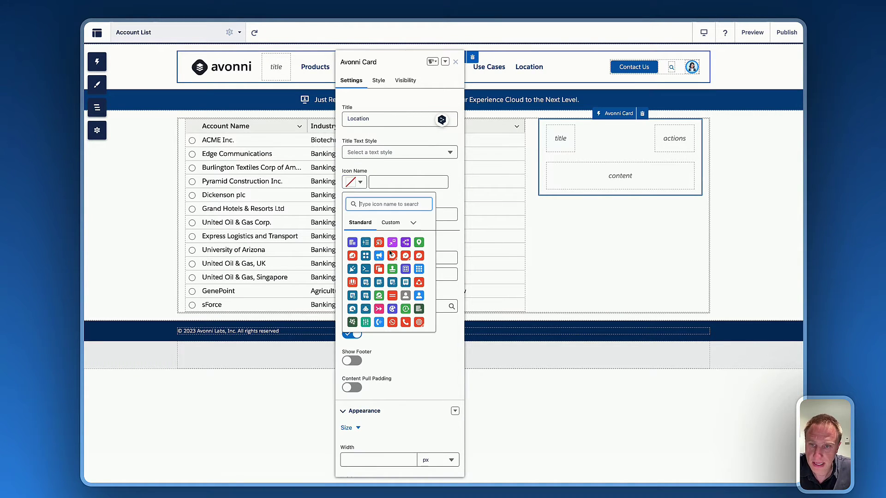
left_click(419, 243)
left_click(351, 387)
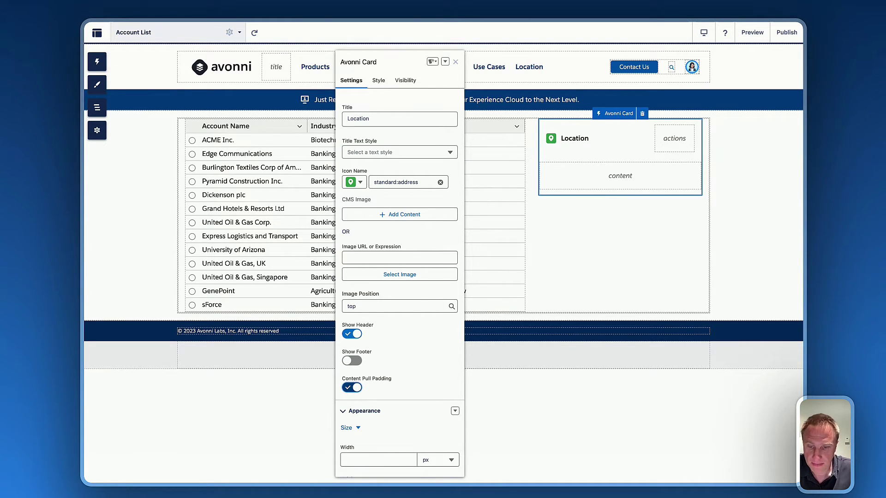
left_click(455, 61)
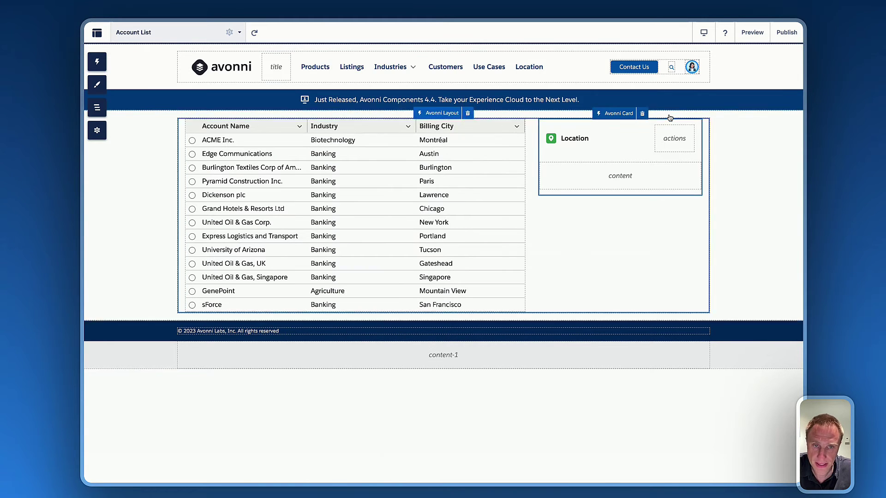
Place an Avonni Map in the Location card's content area and source it from a query on the Account object
left_click(97, 61)
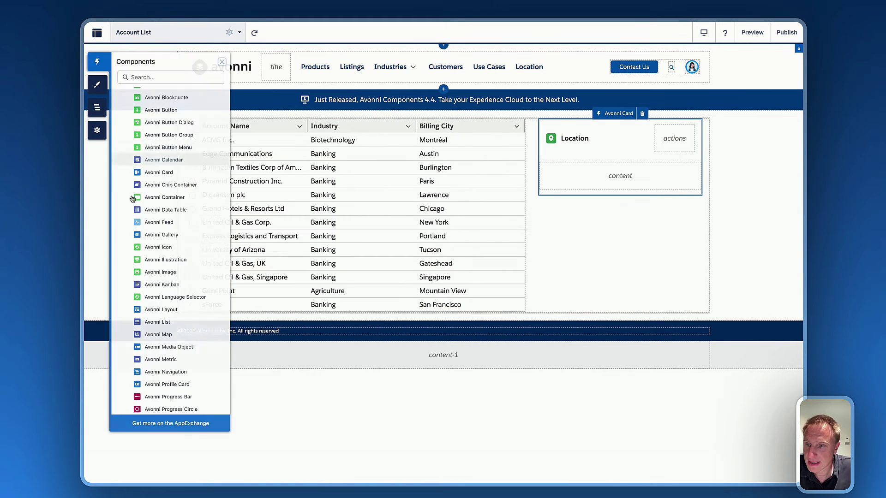
left_click_drag(163, 336, 595, 179)
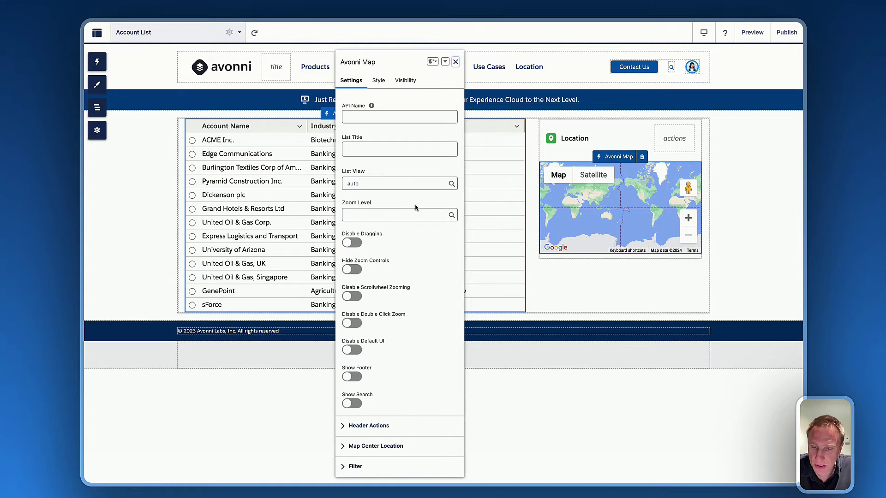
scroll(387, 306, "down", 6)
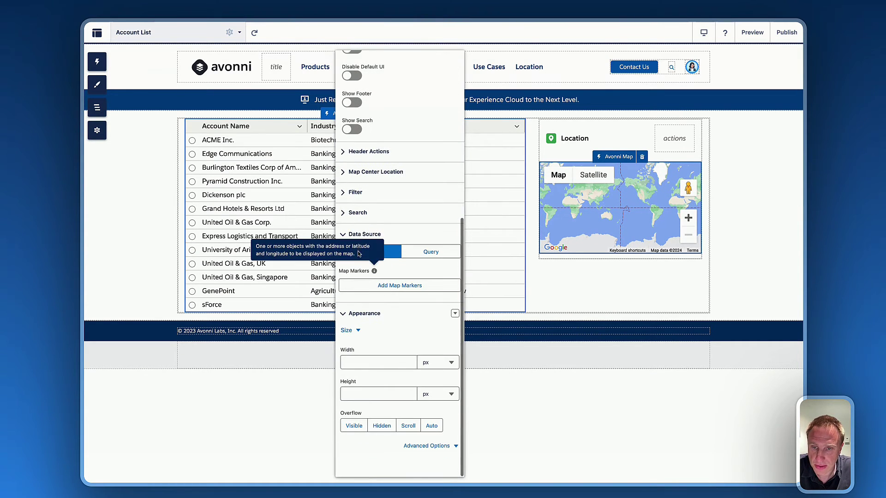
left_click(430, 251)
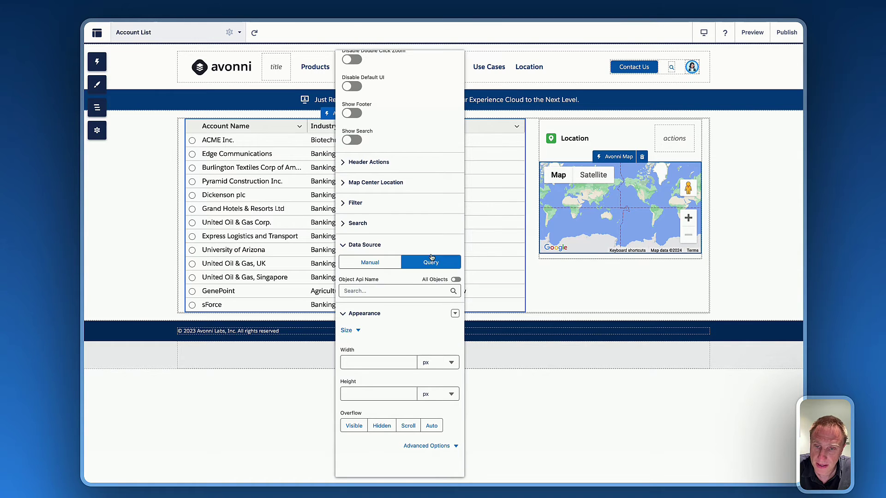
left_click(415, 291)
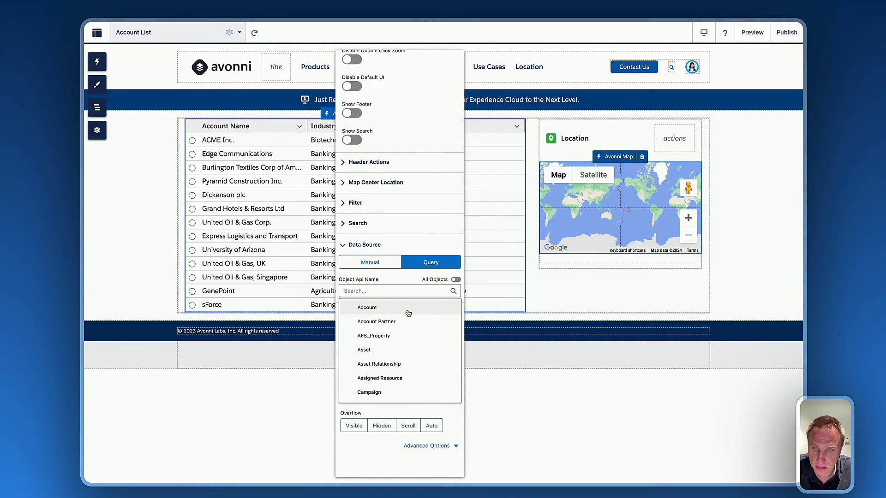
left_click(407, 309)
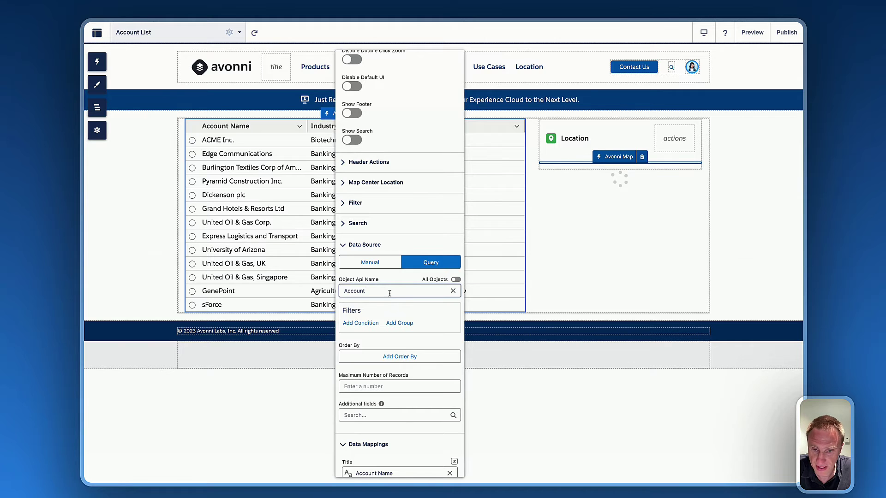
Review the map's data mappings and set its List View to hidden
scroll(385, 291, "down", 6)
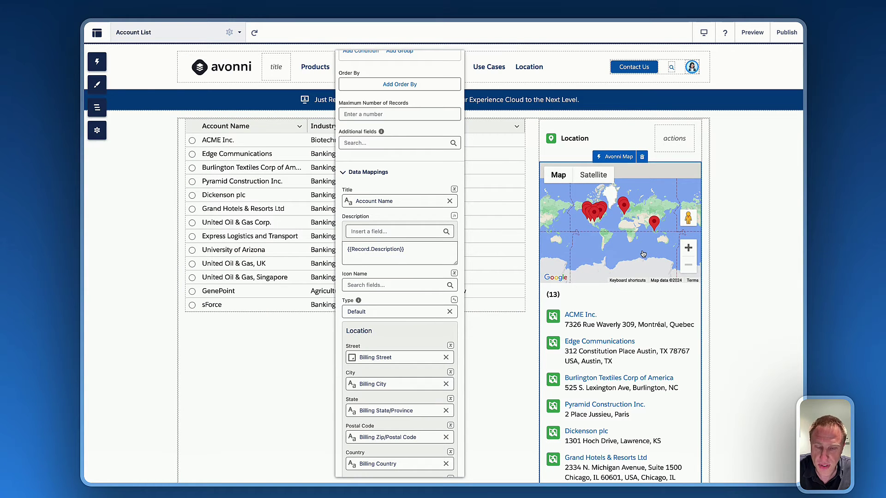
scroll(375, 169, "up", 2)
scroll(375, 169, "up", 4)
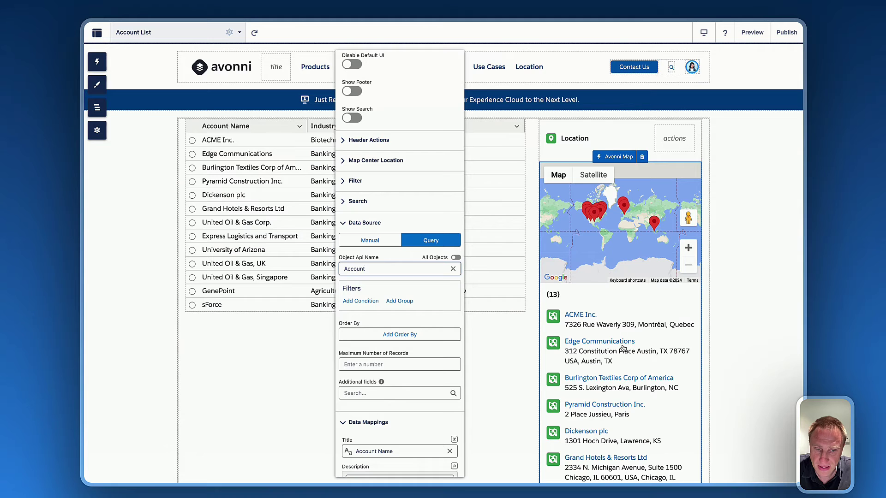
scroll(392, 194, "up", 7)
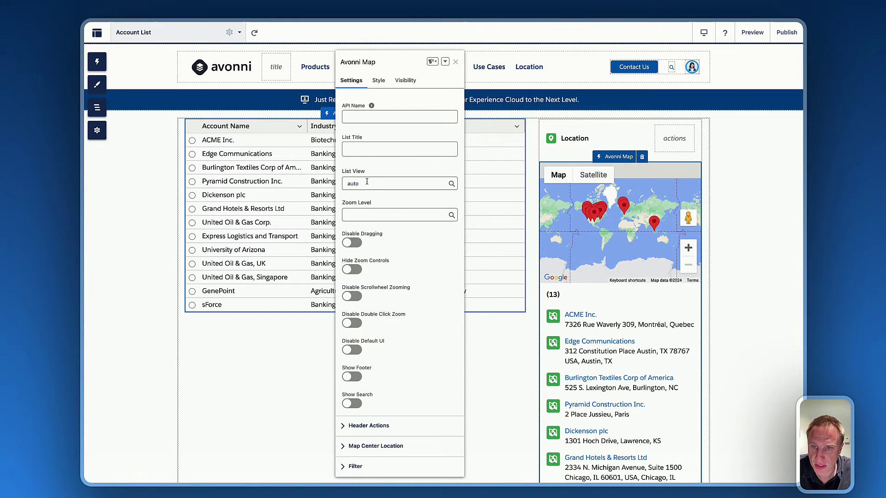
left_click(367, 184)
left_click(364, 230)
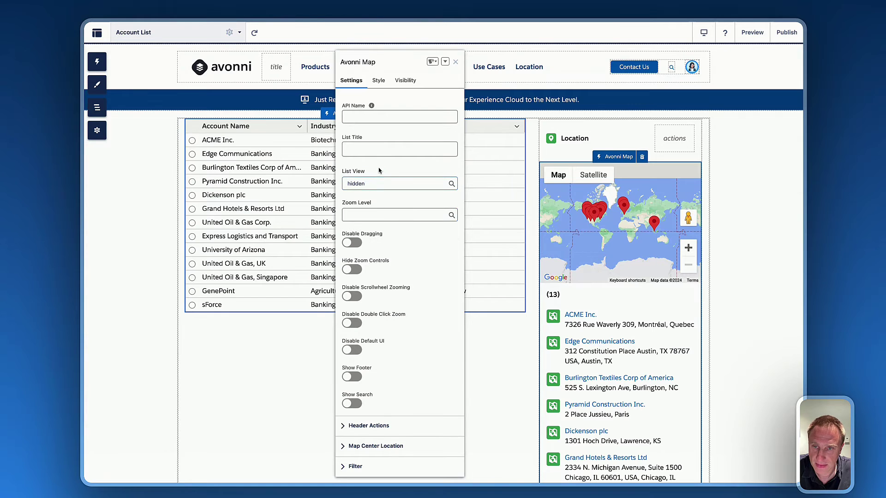
Start a filter condition on the Account ID field in the map's Account query
scroll(404, 223, "down", 1)
scroll(403, 223, "down", 5)
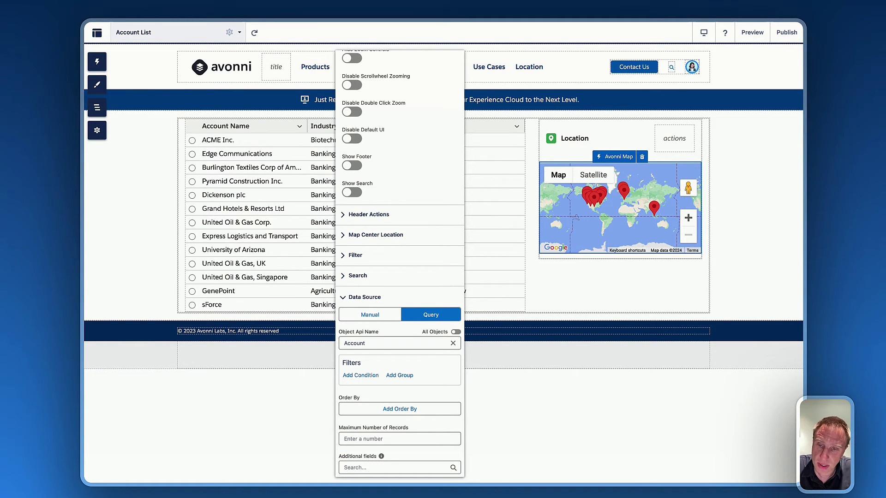
left_click(356, 376)
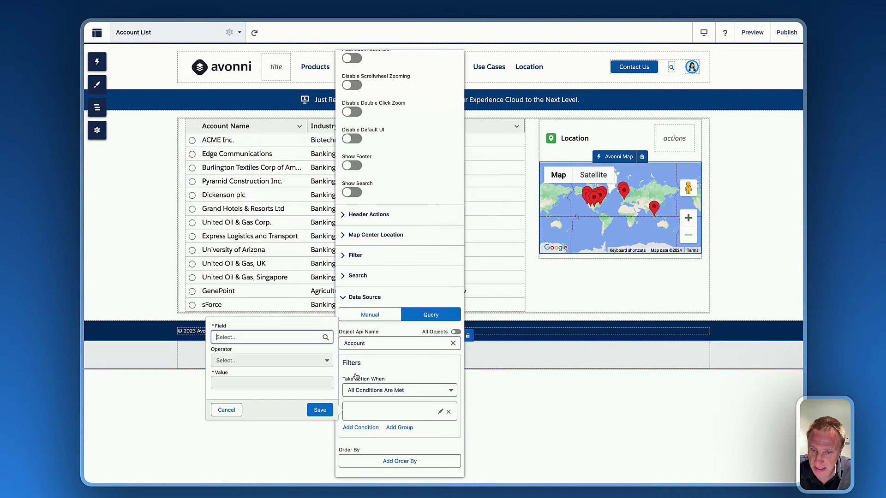
left_click(254, 338)
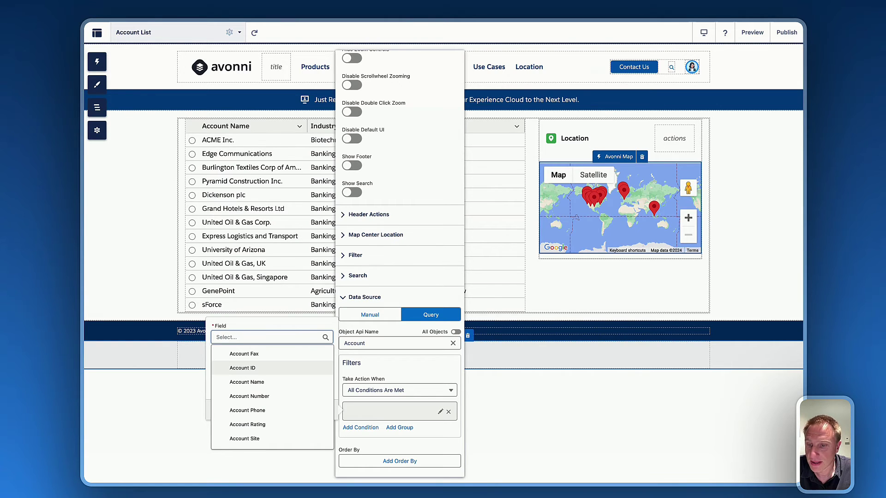
left_click(242, 368)
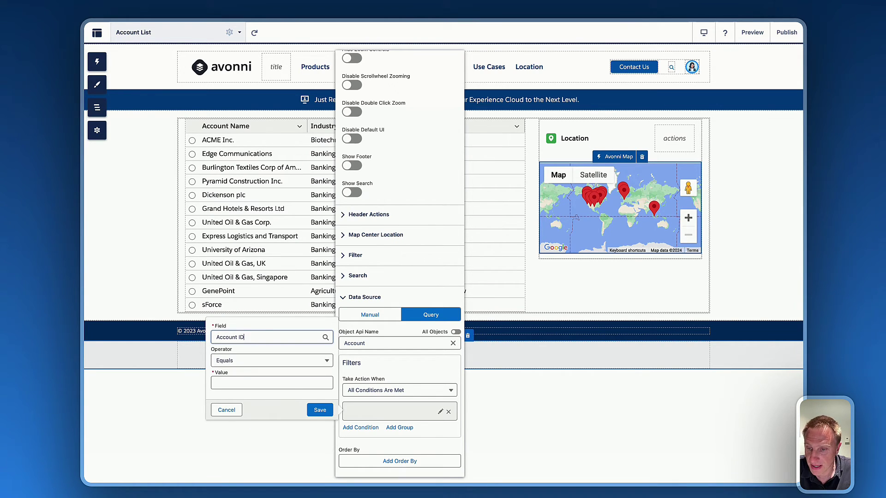
Set the Account ID condition's value to {{dataTable.selectedRecord.Id}} and save the filter
left_click(241, 381)
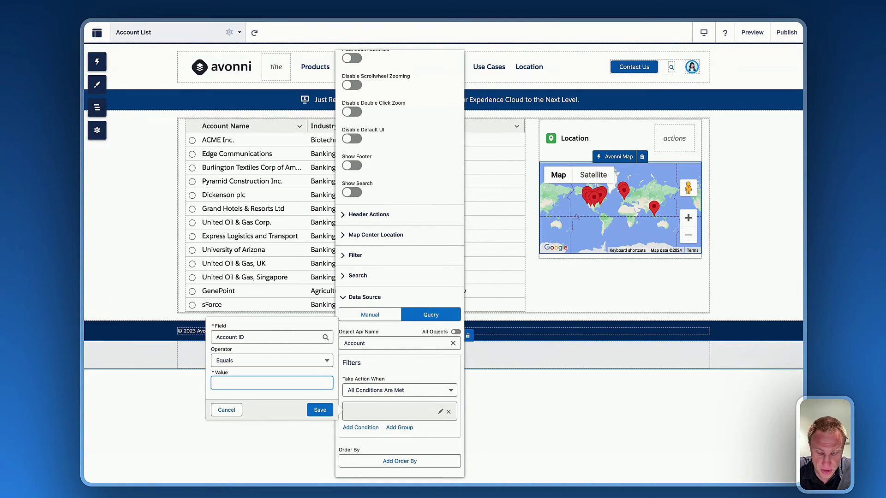
type("{{}}")
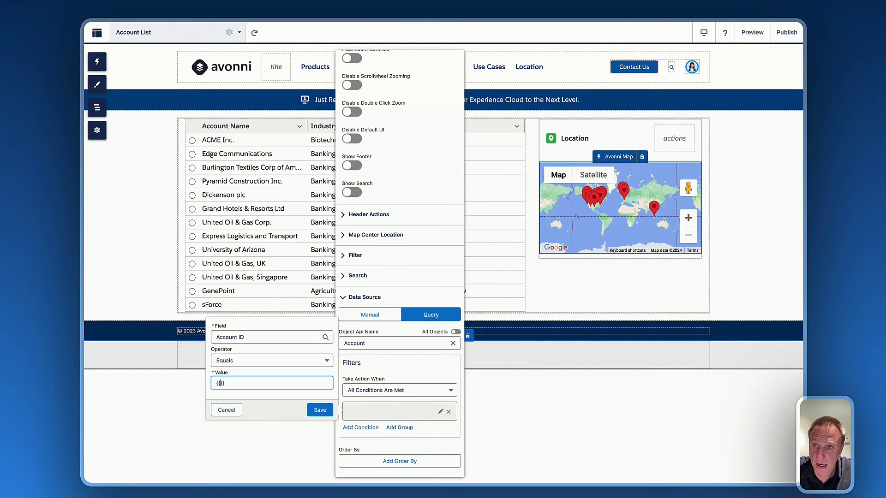
type("dataTabk")
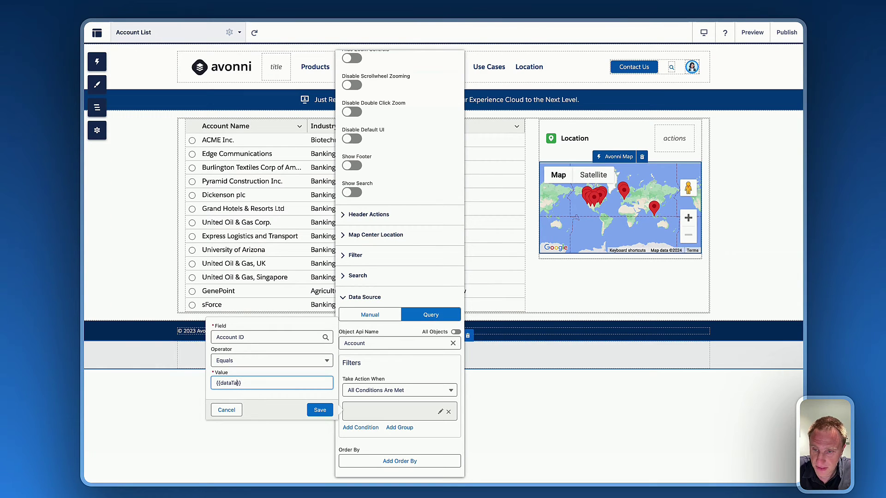
key("BackSpace")
type("le.")
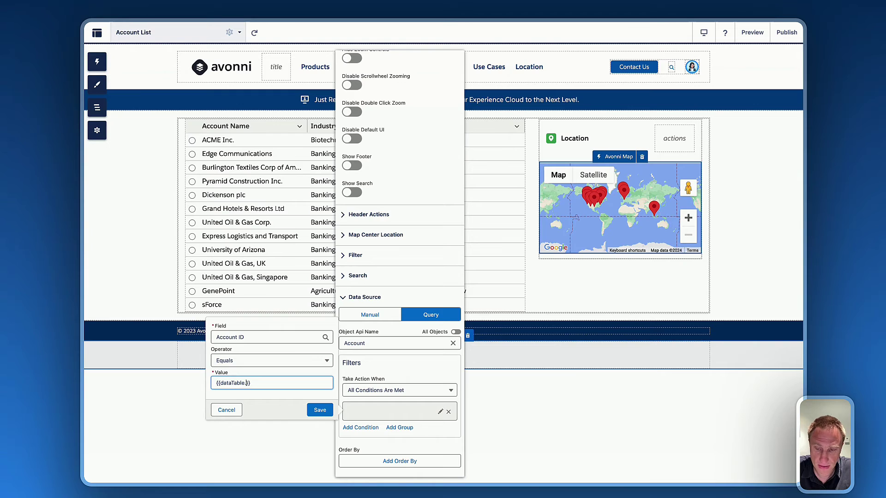
type("selected")
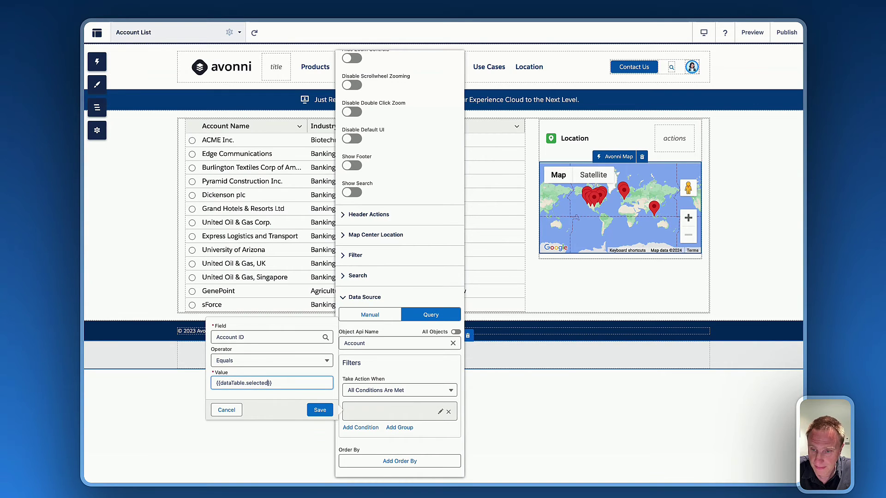
type("Record.Id")
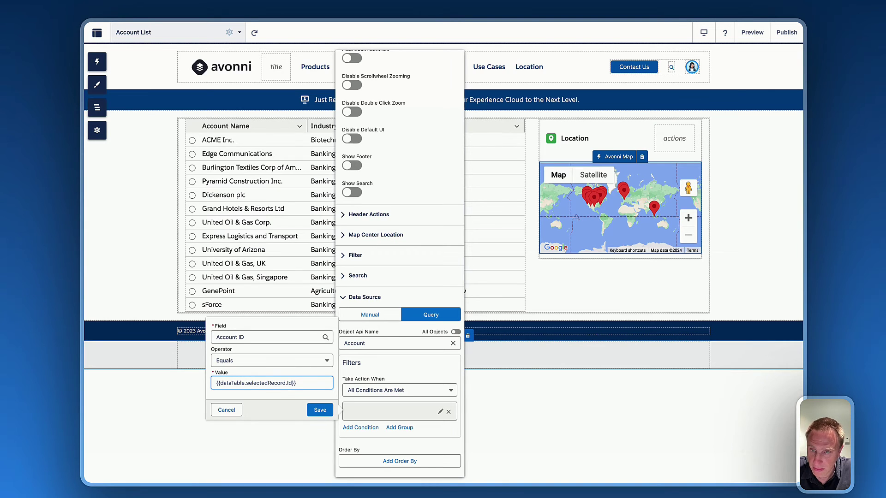
left_click(320, 410)
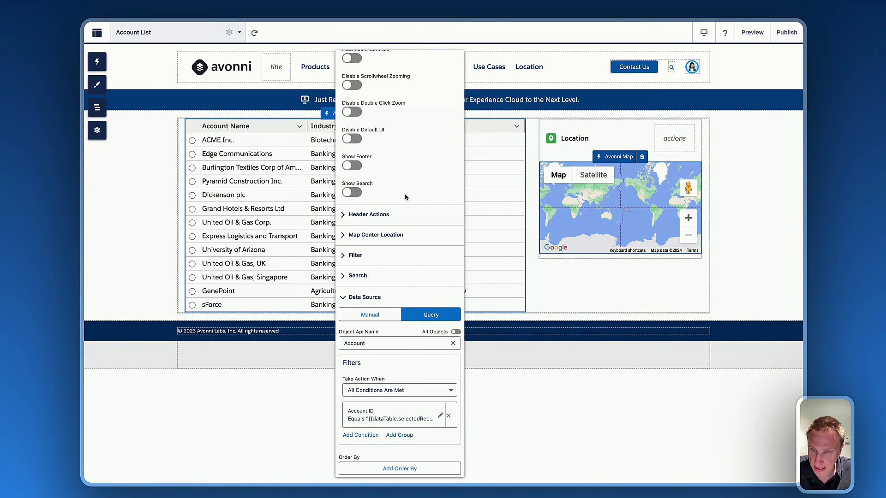
Set the map's Zoom Level to 11
scroll(405, 198, "up", 5)
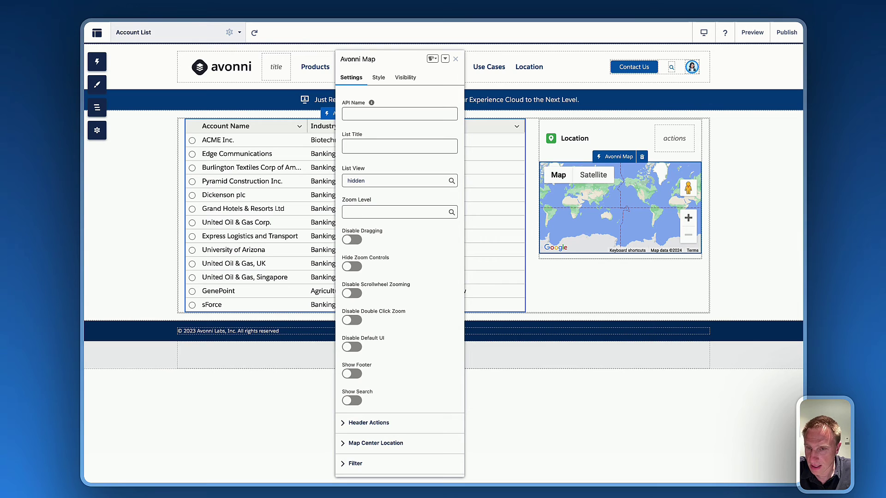
left_click(359, 212)
scroll(389, 353, "down", 3)
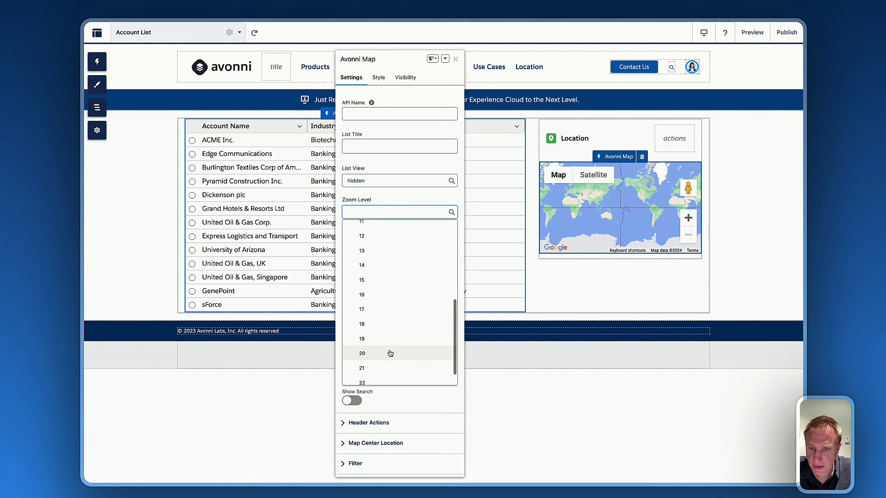
left_click(369, 293)
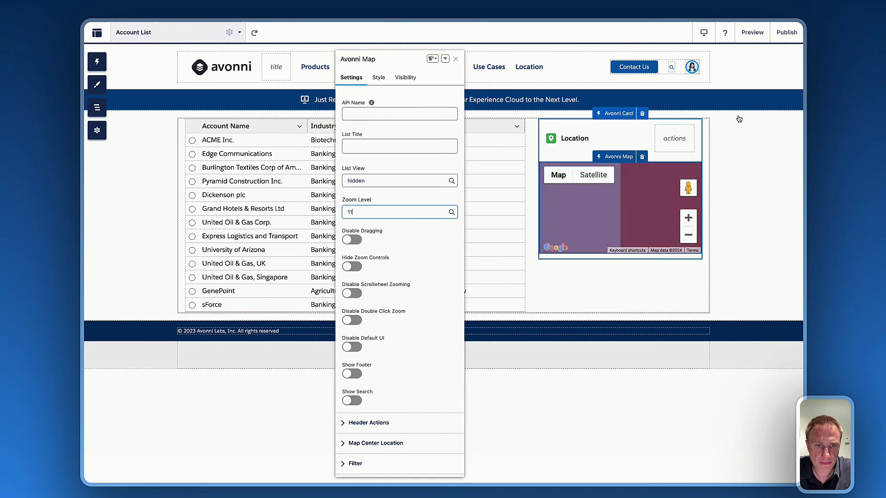
Preview the page and test the map by selecting ACME Inc., Edge Communications, Burlington Textiles and Pyramid Construction Inc. one after another
left_click(747, 33)
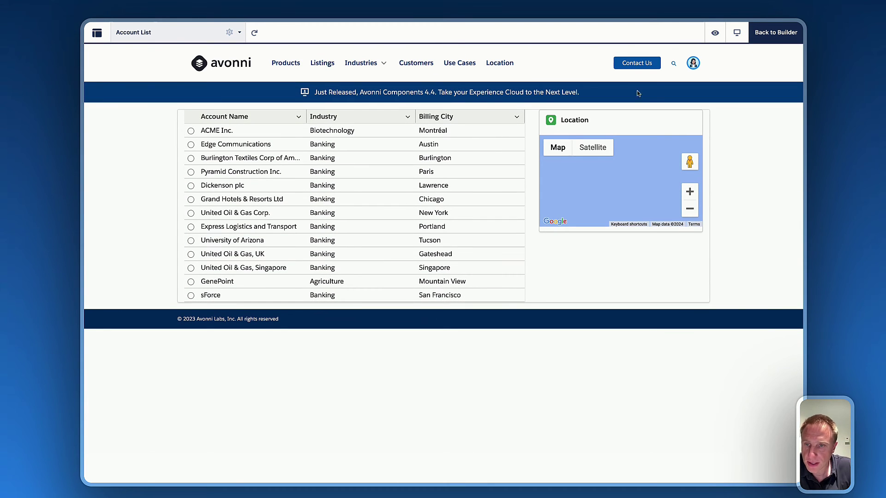
left_click(191, 131)
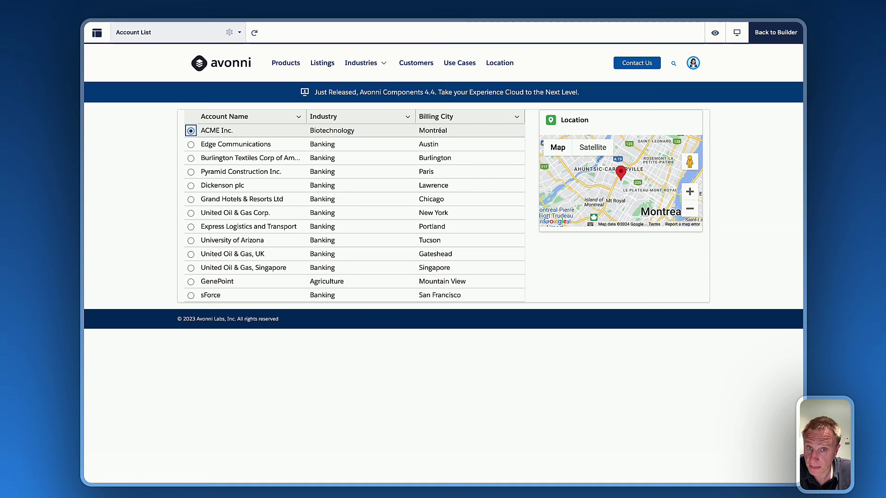
left_click(191, 145)
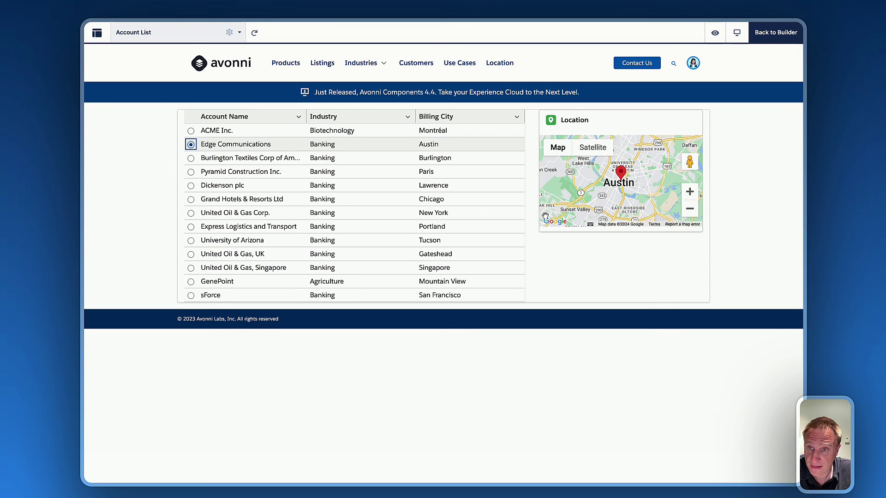
left_click(191, 159)
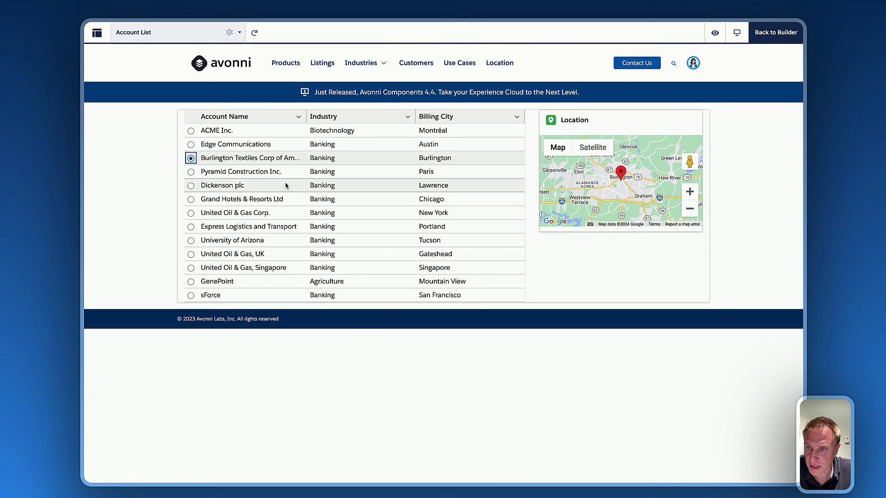
left_click(191, 173)
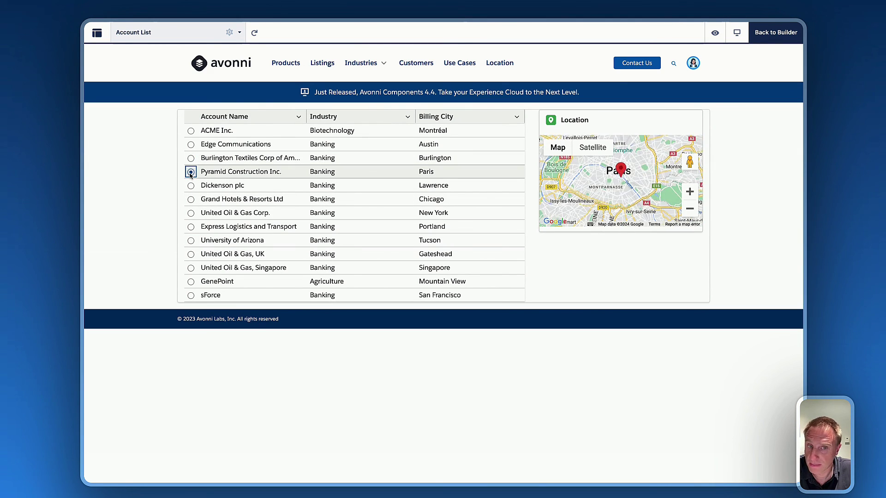